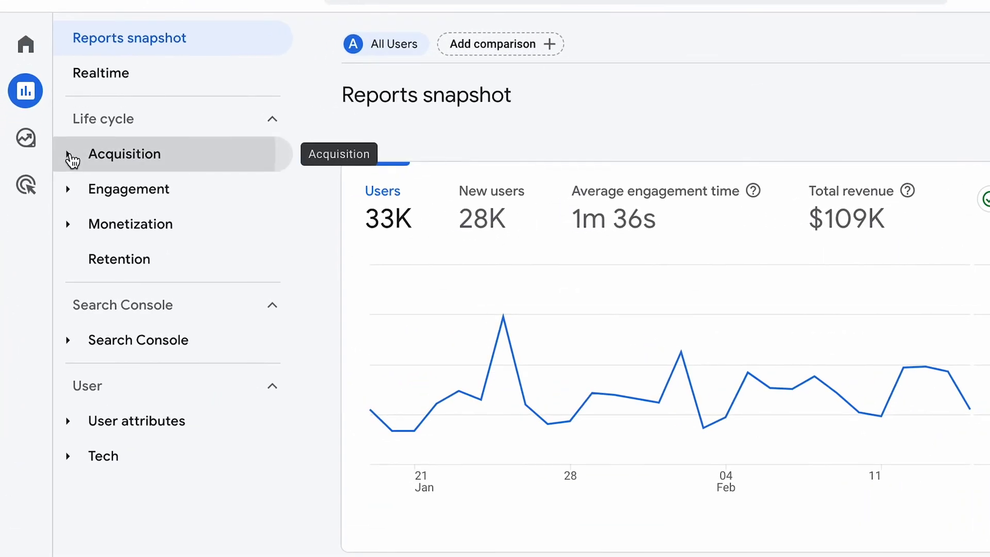
Open Acquisition > Traffic acquisition and scroll through the session channel table, led by Direct.
click(44, 332)
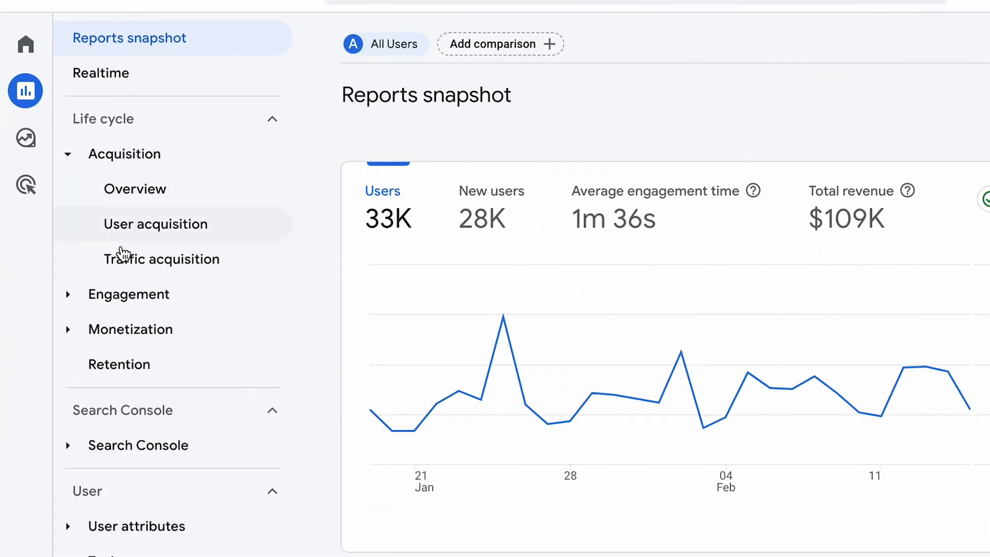
click(183, 264)
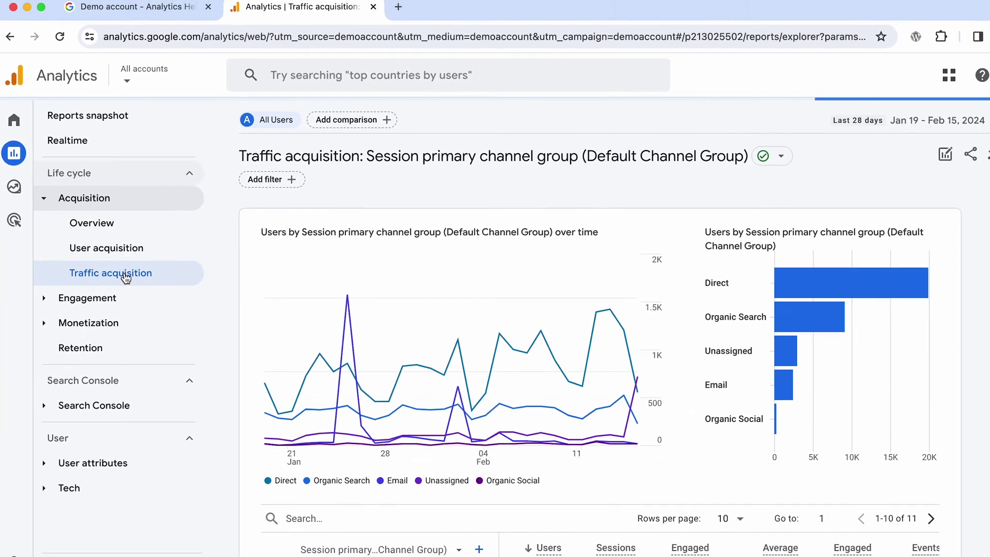
scroll(588, 323, down, 3)
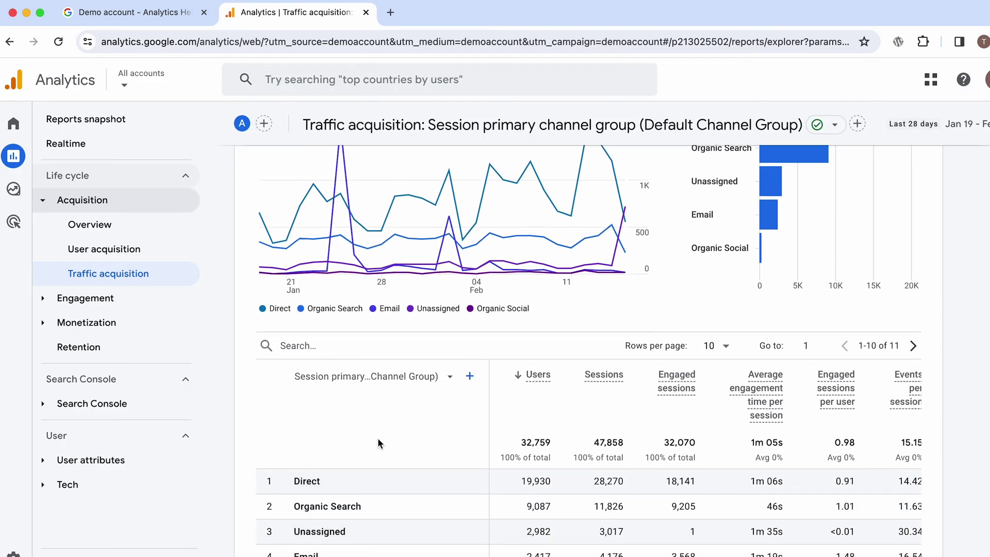
scroll(377, 438, down, 3)
scroll(375, 441, down, 2)
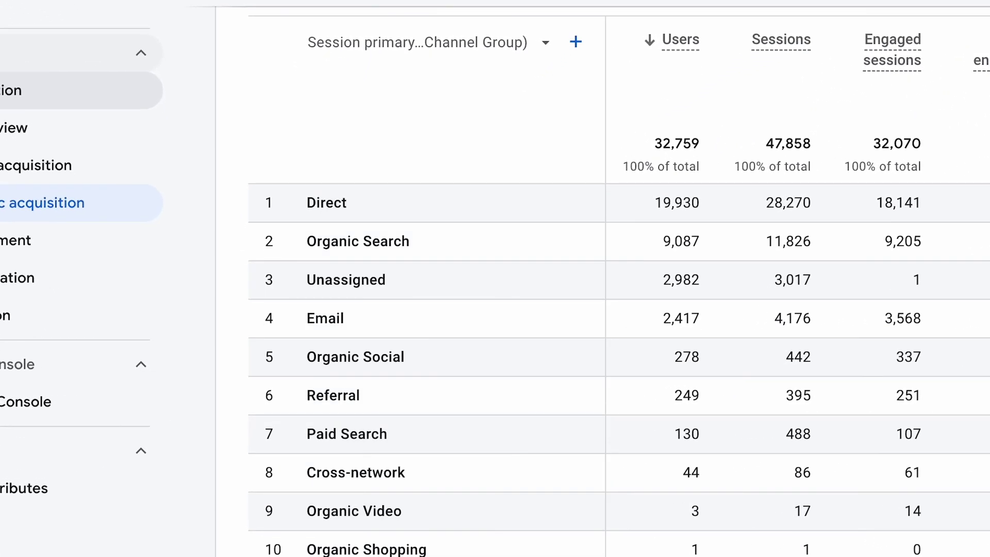
scroll(928, 282, right, 8)
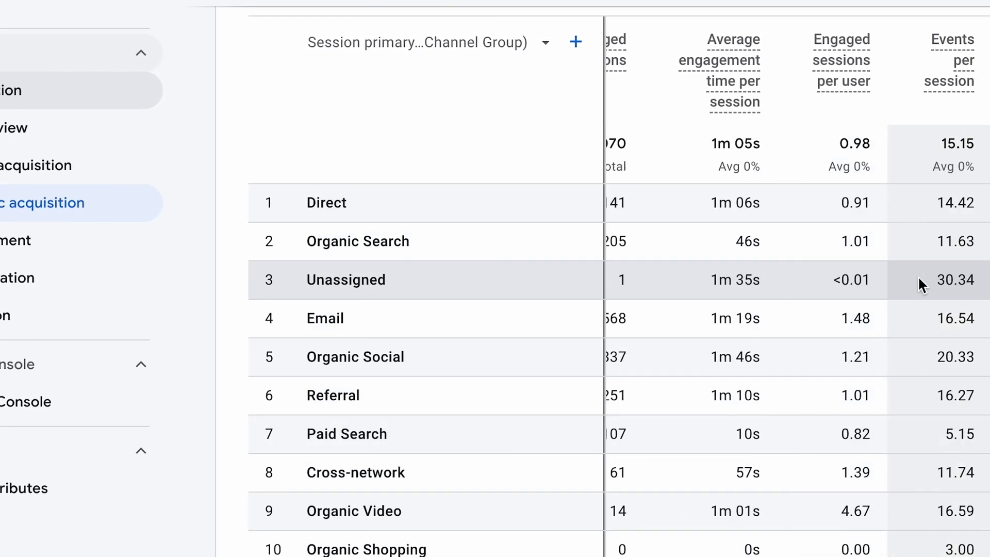
scroll(919, 277, right, 6)
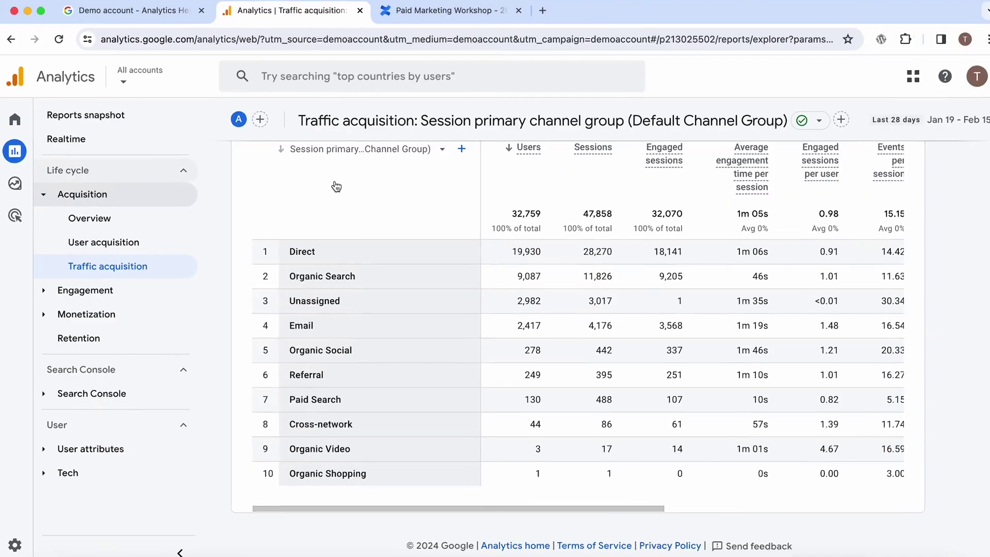
Open Engagement > Pages and screens and scroll to the page path table with /basket.html first.
click(56, 291)
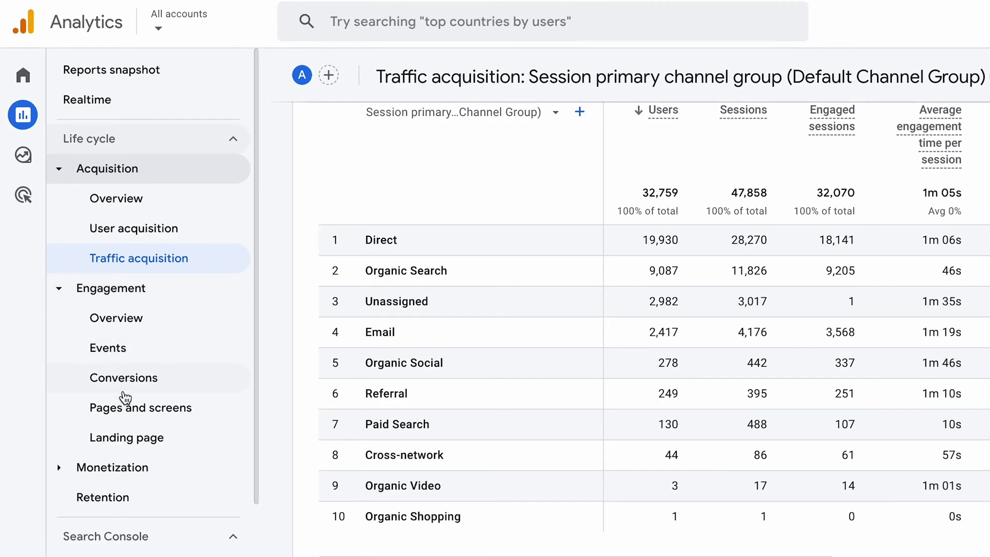
click(124, 407)
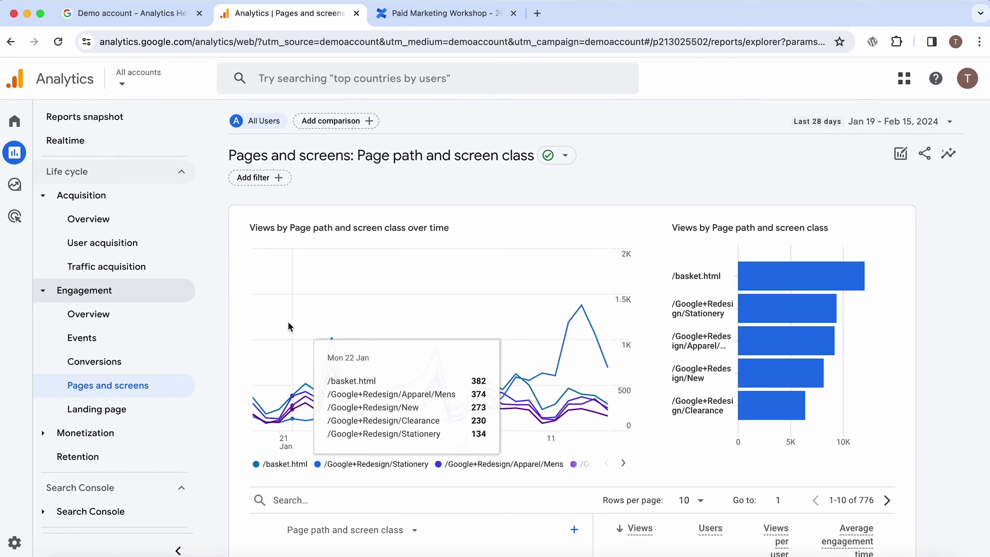
scroll(222, 326, down, 5)
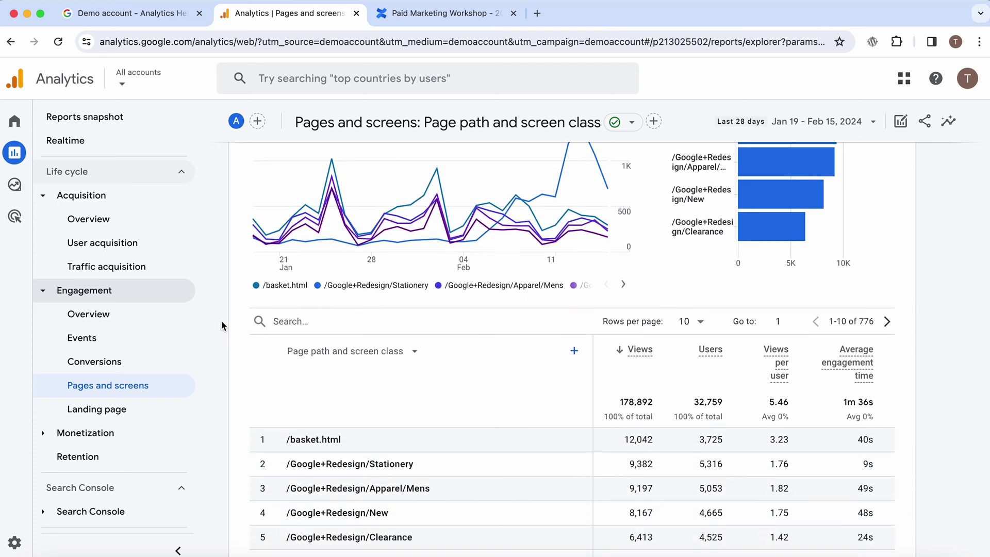
scroll(221, 326, down, 2)
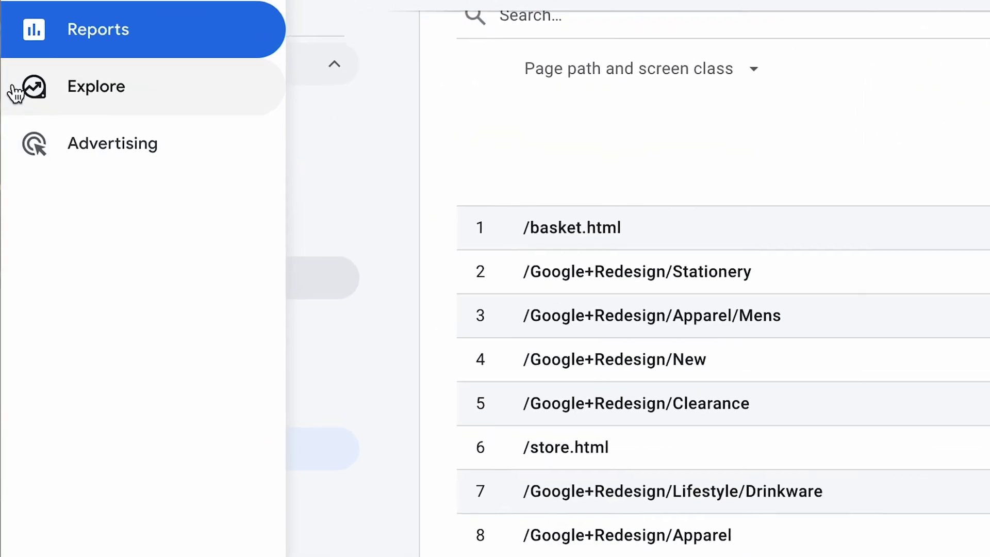
Start a new path exploration and expand +14 More, view_item_list, then +6 More at step +3.
click(7, 97)
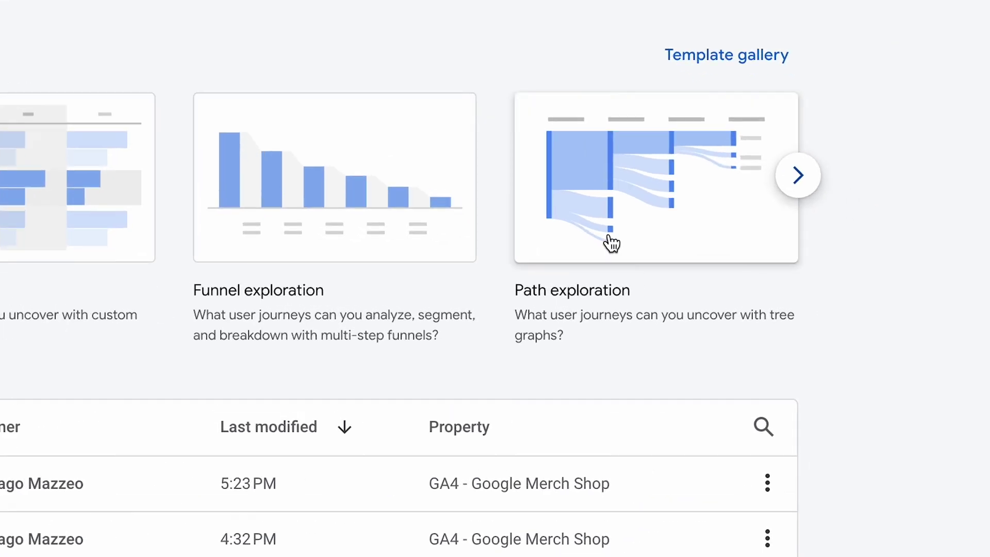
click(643, 237)
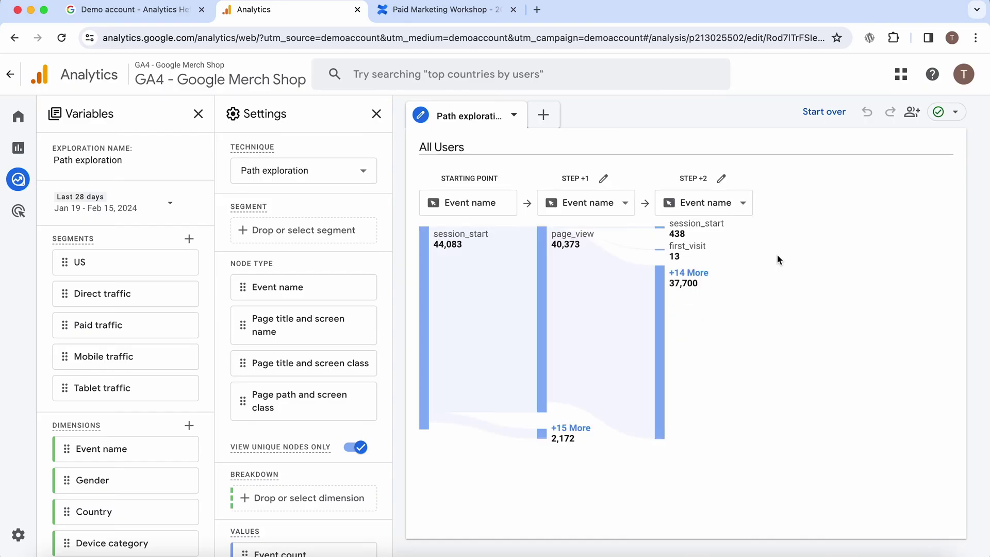
click(663, 309)
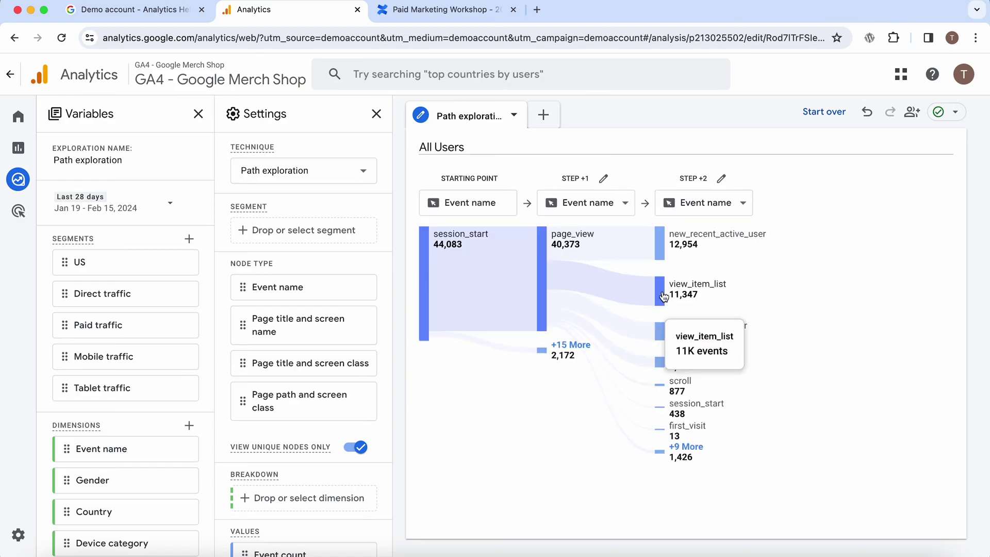
click(662, 295)
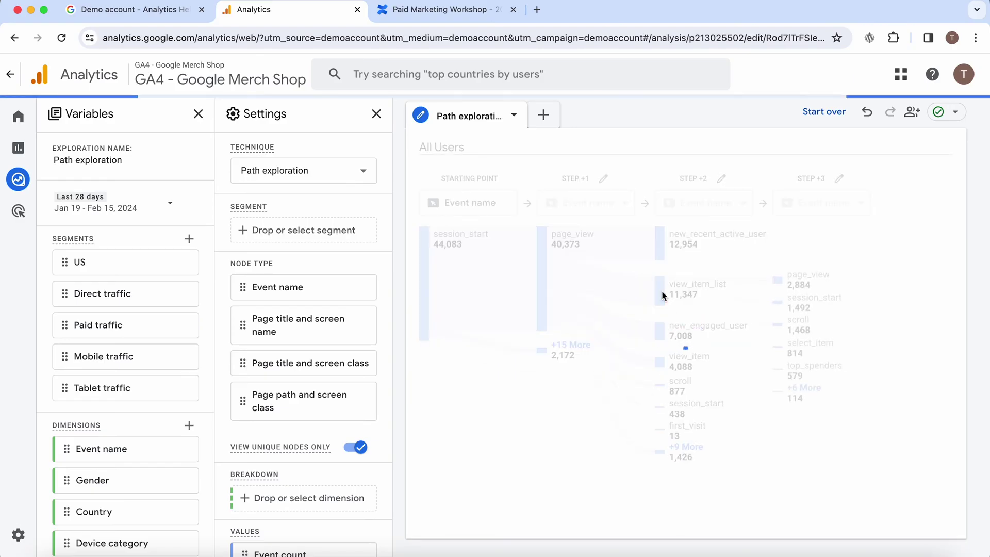
click(810, 399)
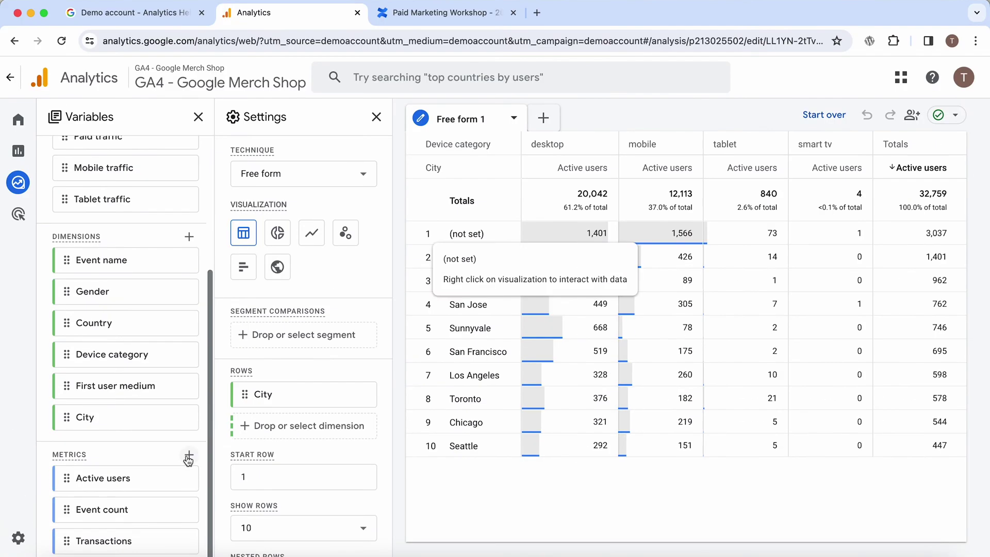
Import the Bounce rate metric via 'bounce rate' search and add it to the table's values.
click(187, 456)
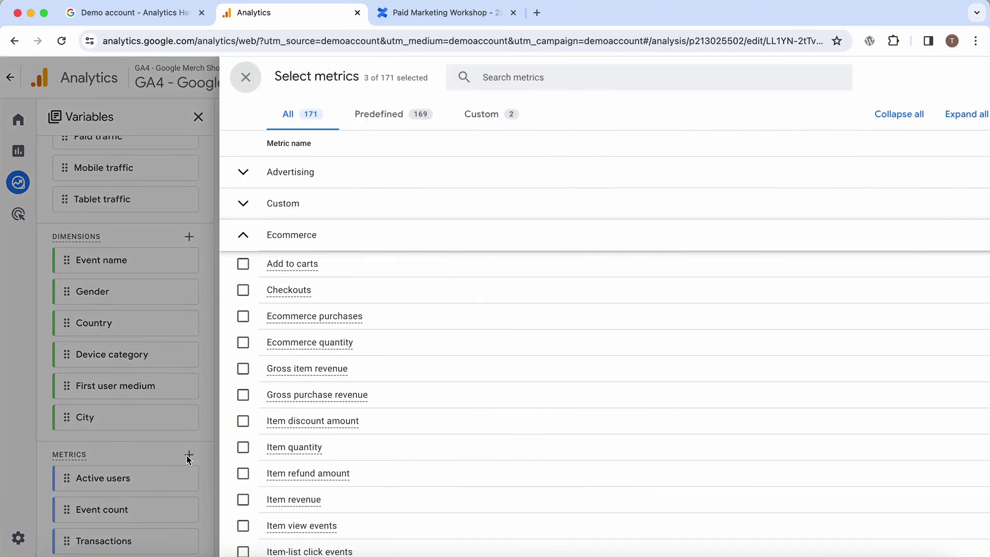
click(426, 80)
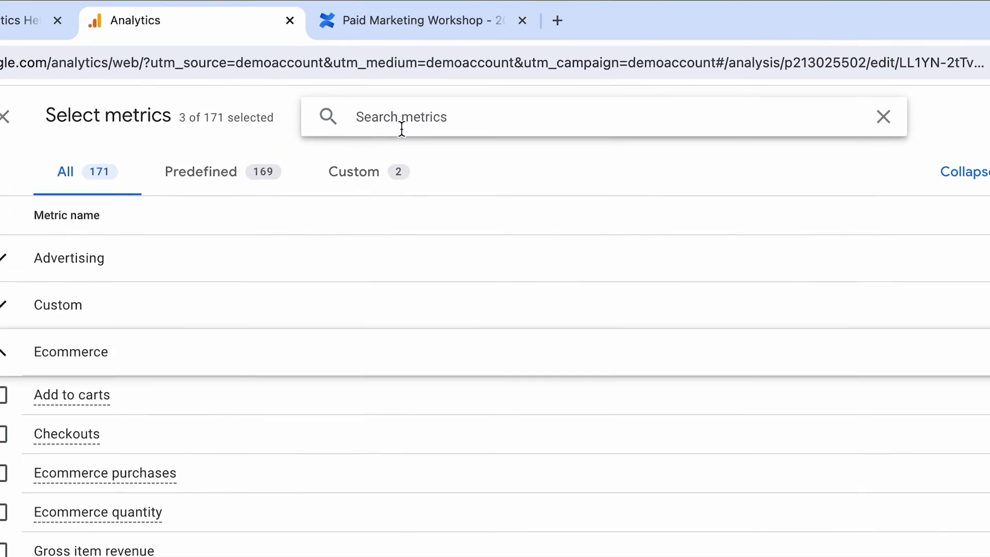
text(bo)
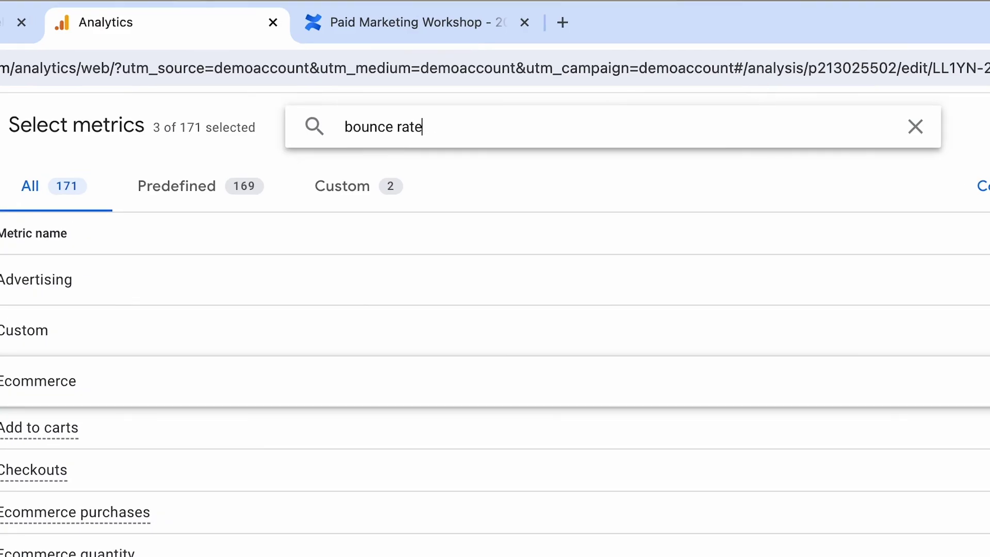
text(unce rate)
click(163, 203)
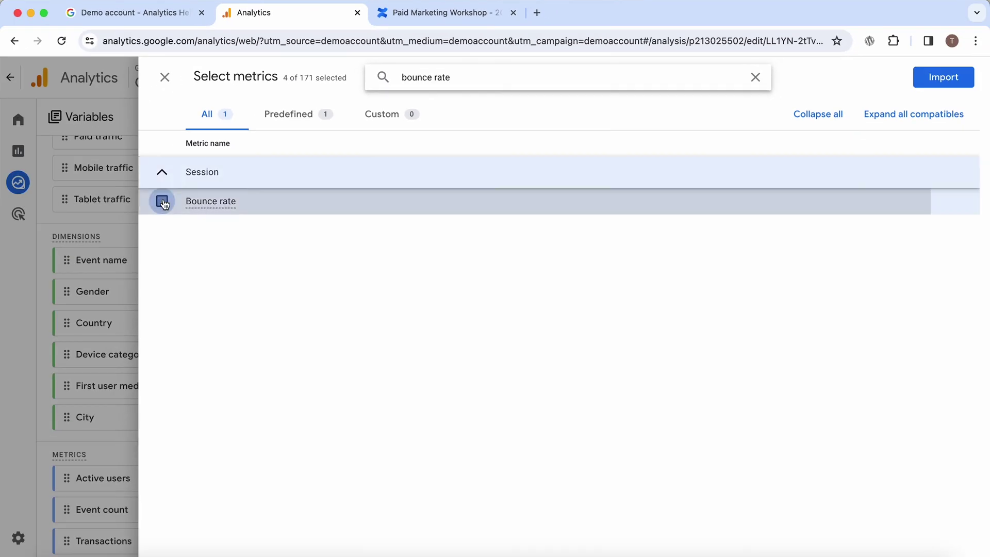
click(923, 72)
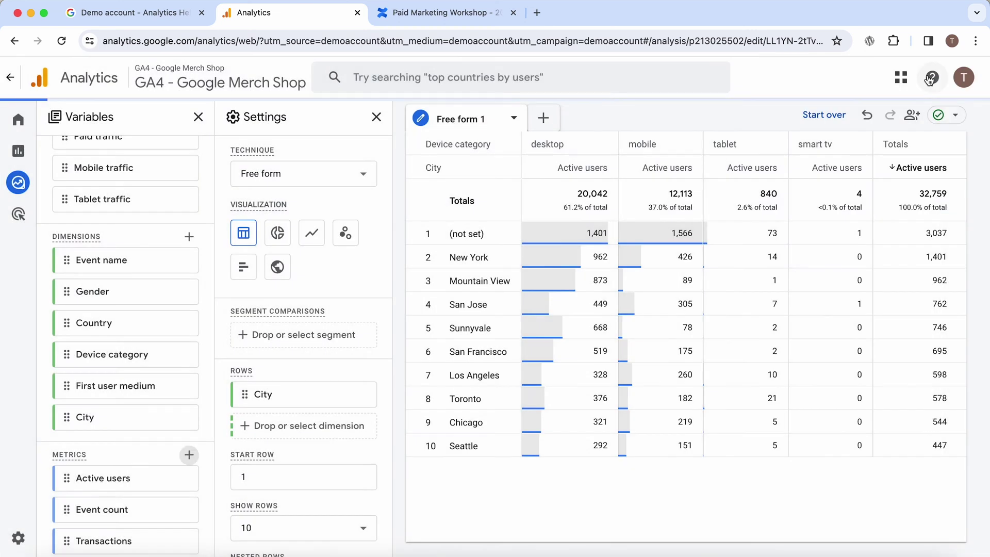
scroll(170, 464, down, 1)
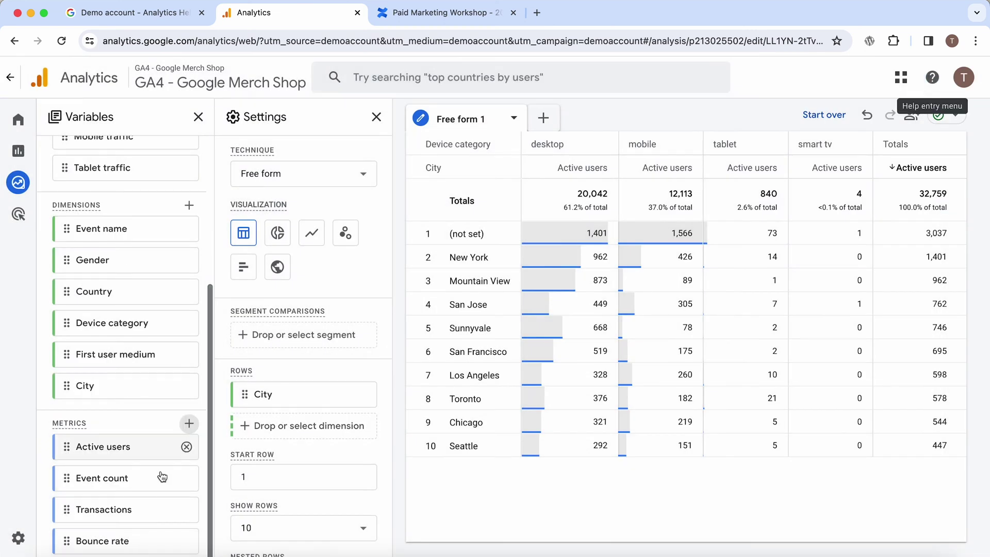
double_click(111, 540)
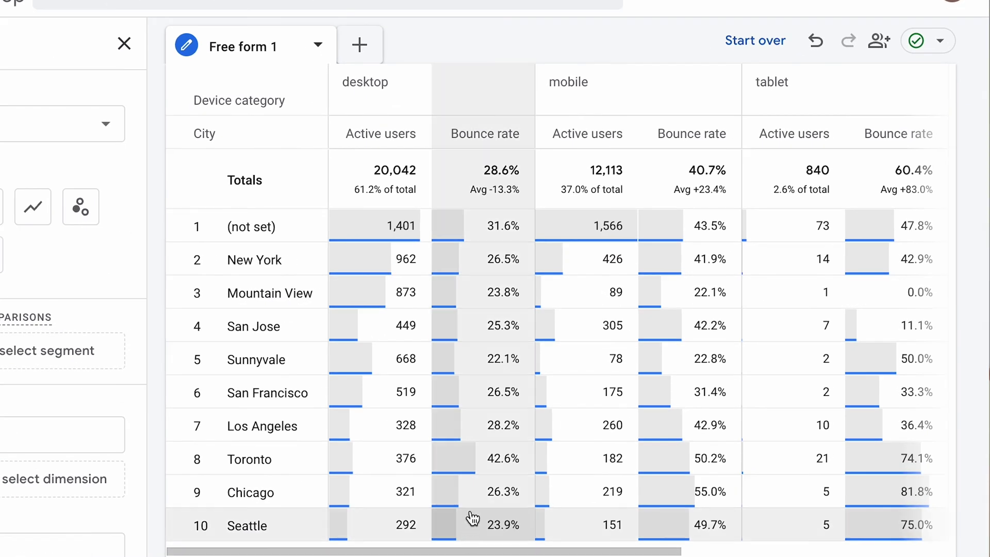
scroll(472, 518, right, 8)
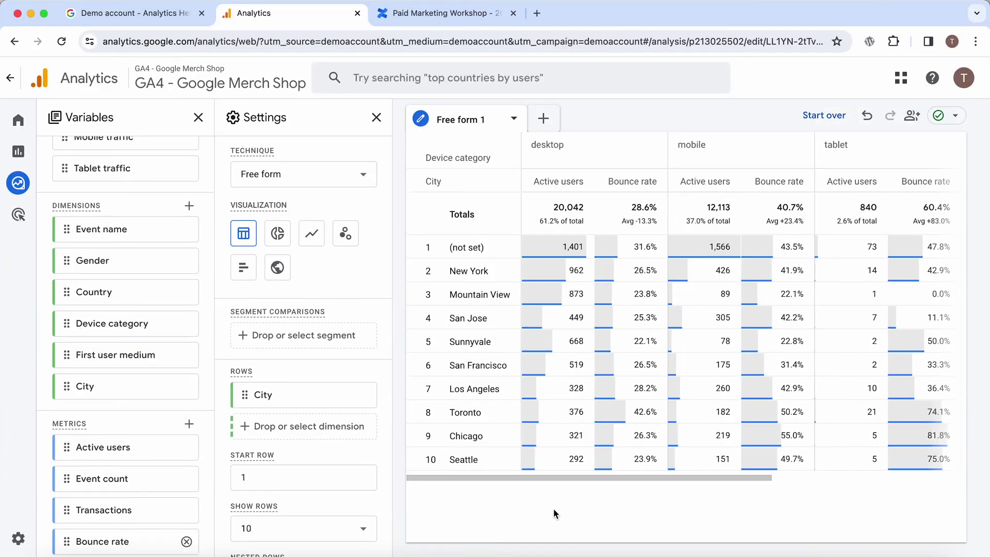
Import Purchase Conversion Rate via a 'conversi' search and add it to the table's values.
click(190, 424)
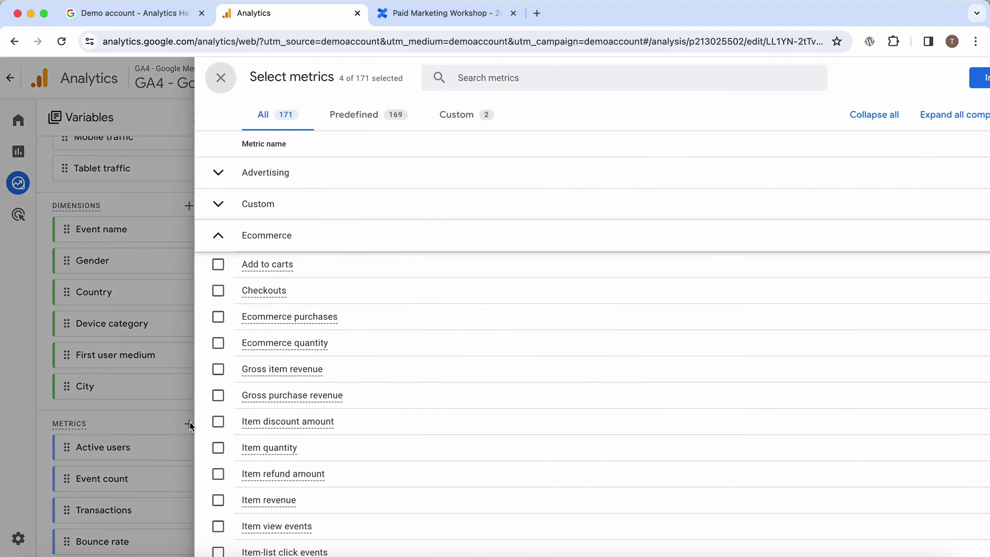
click(437, 79)
text(conv)
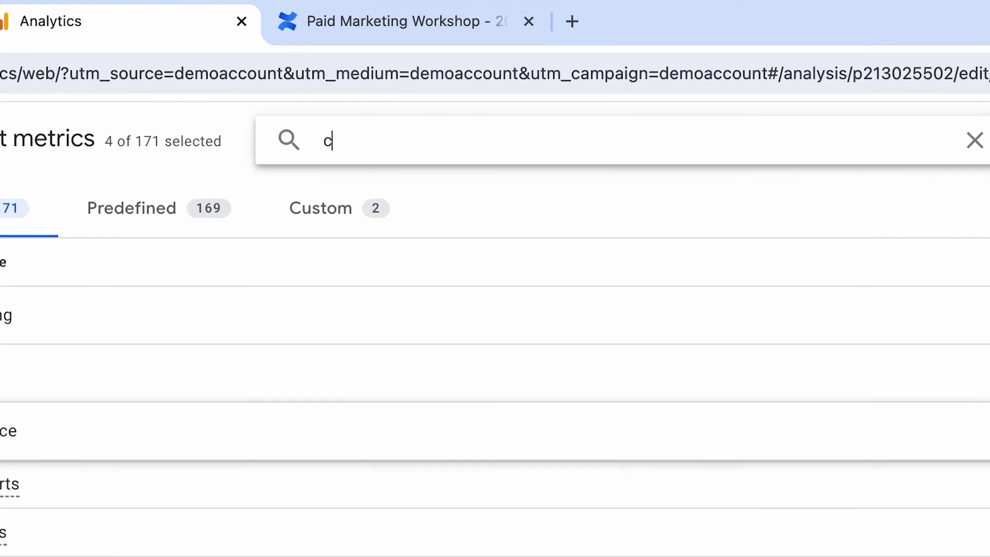
text(ersion)
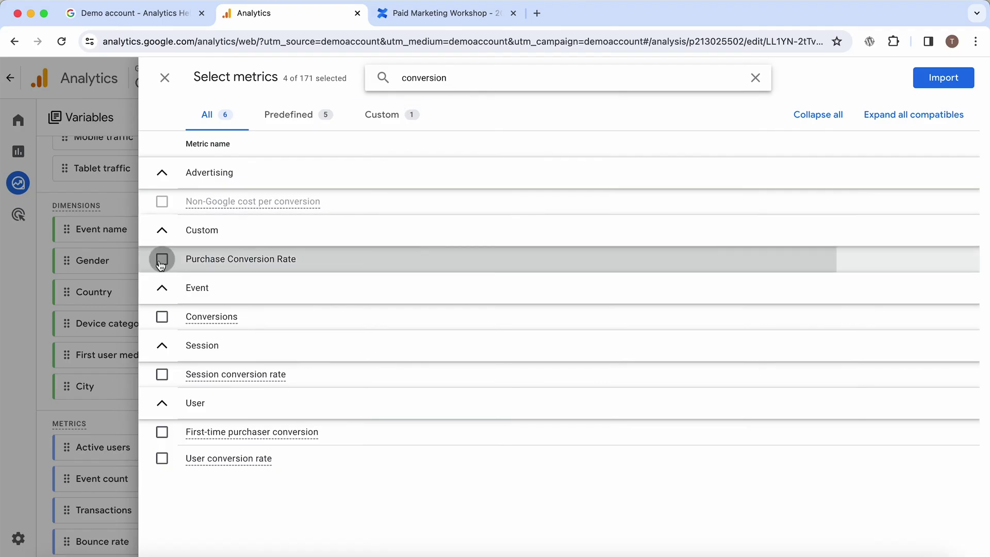
click(161, 259)
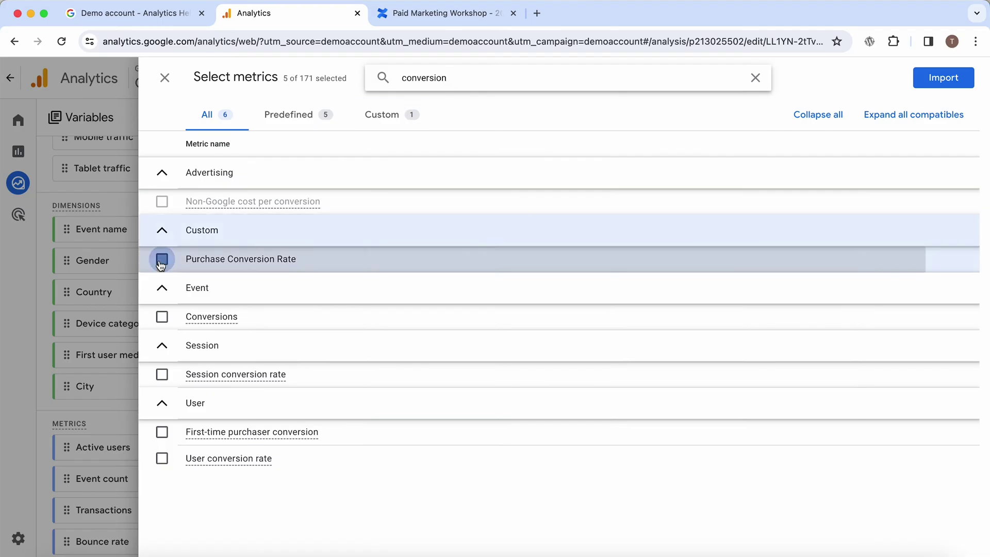
click(930, 78)
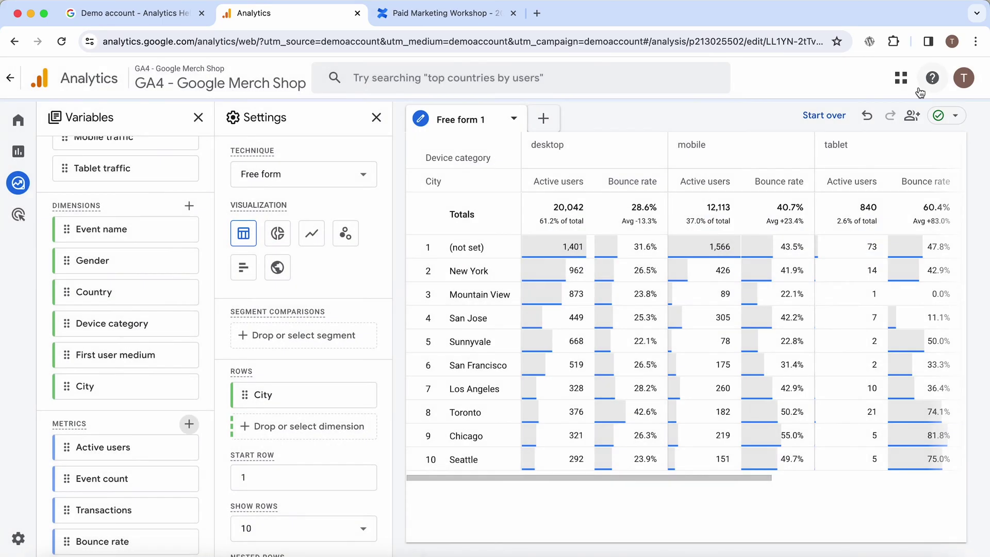
scroll(183, 480, down, 2)
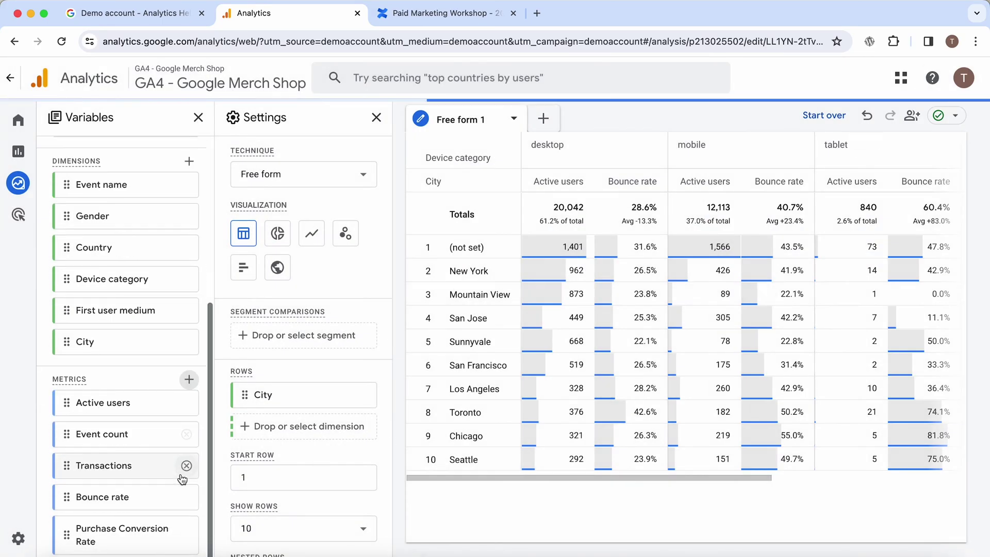
double_click(136, 533)
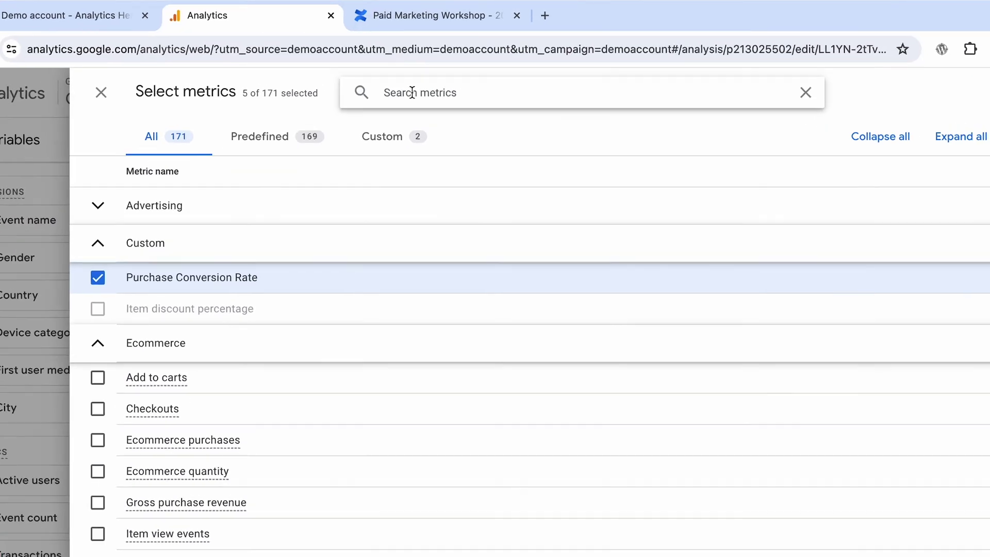
Import Average session duration via an 'average se' search and add it as a table value.
click(412, 92)
text(aver)
text(age)
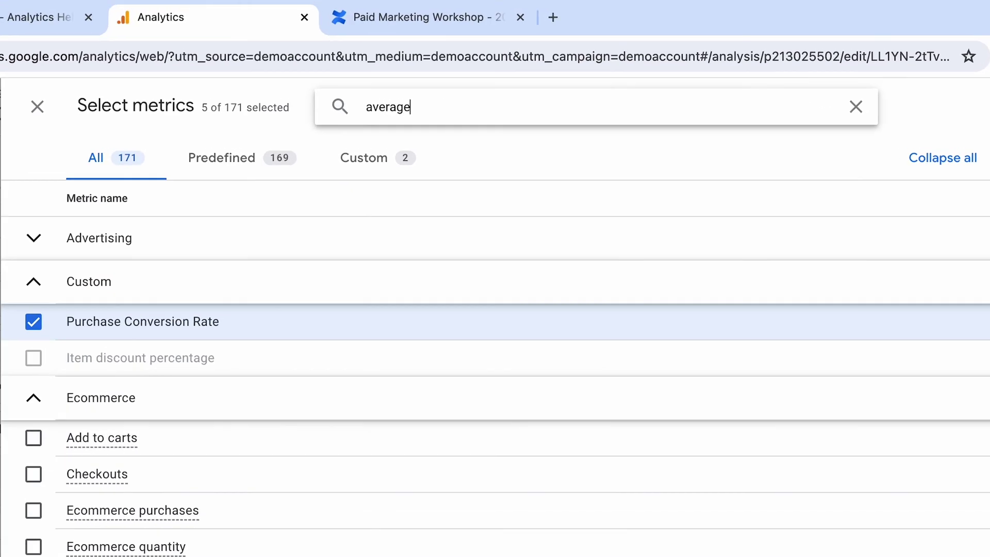
text( session)
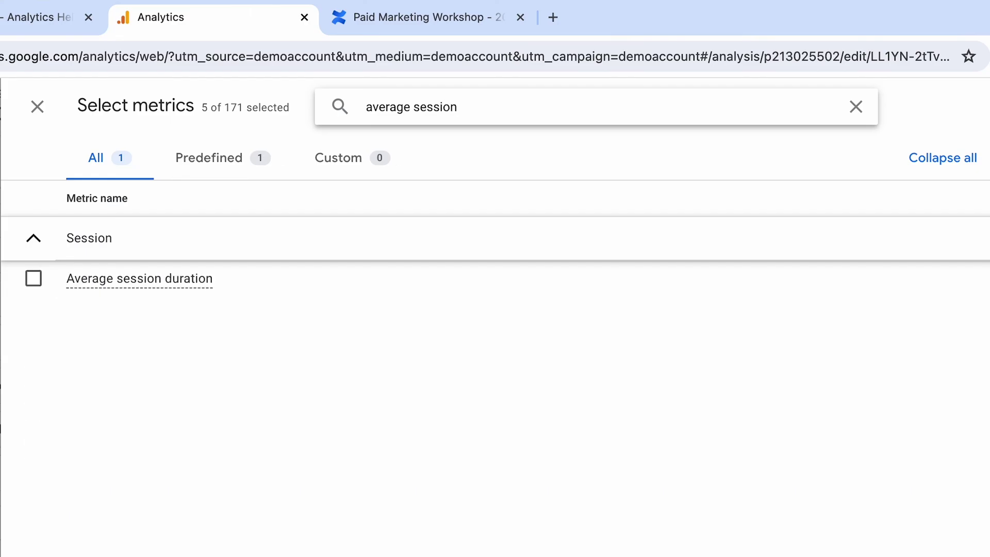
click(33, 278)
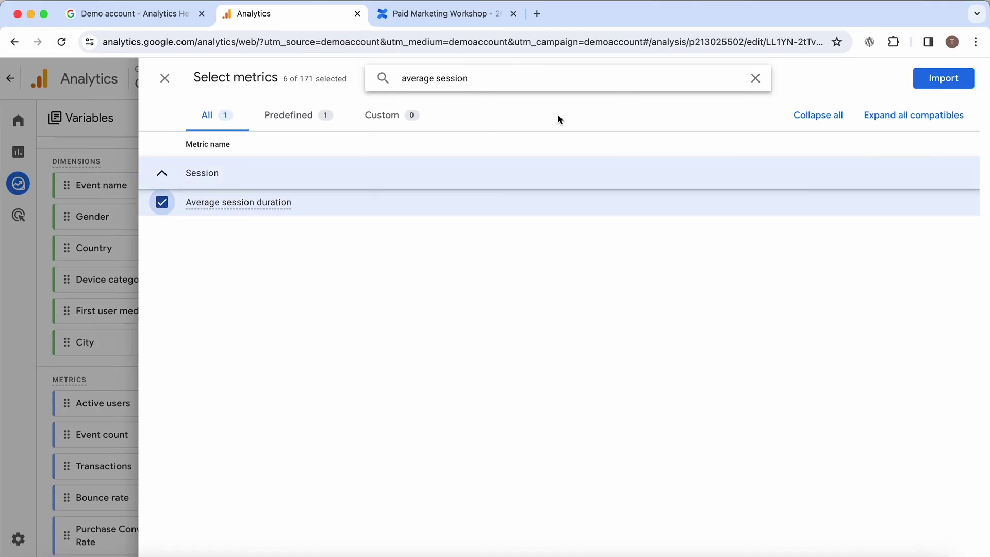
click(943, 78)
mouse_move(106, 471)
scroll(116, 475, down, 1)
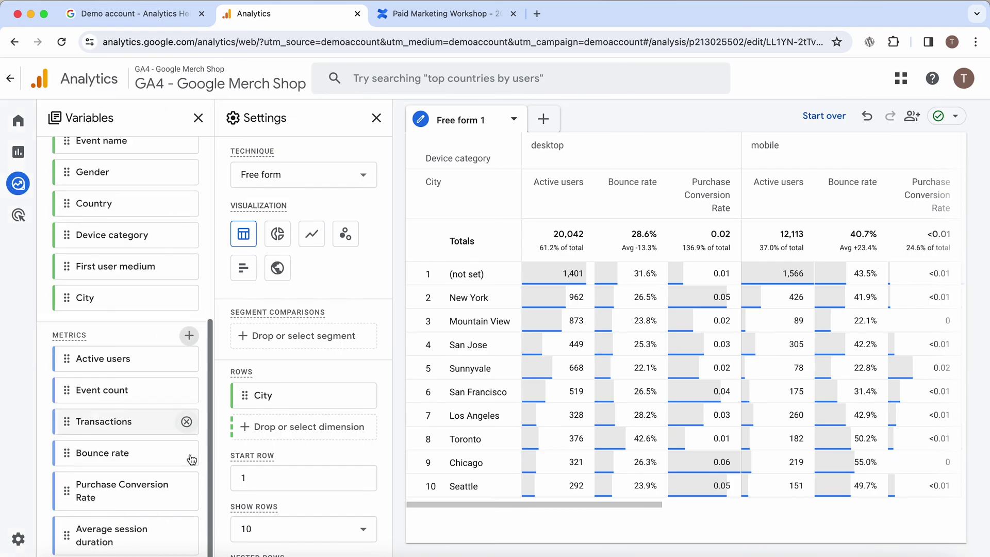
double_click(123, 542)
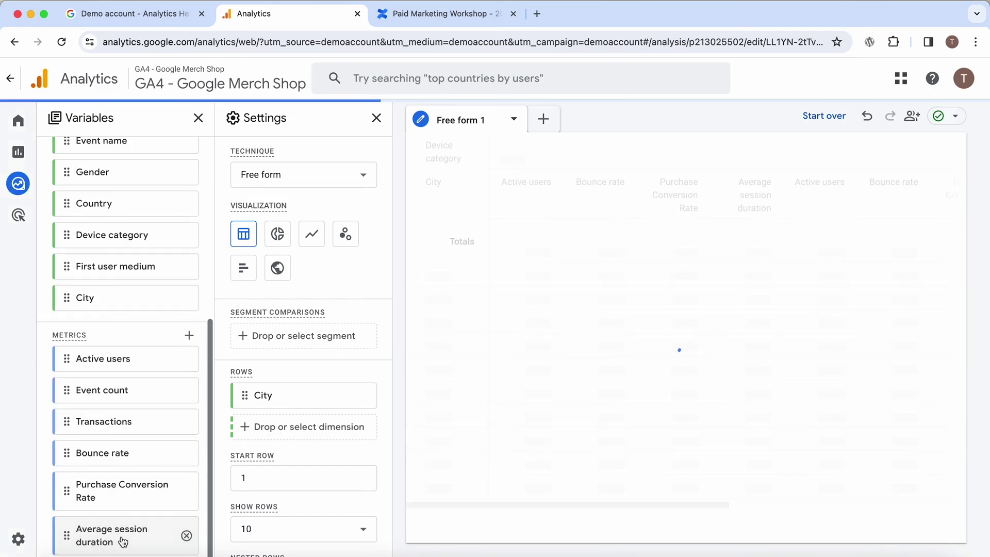